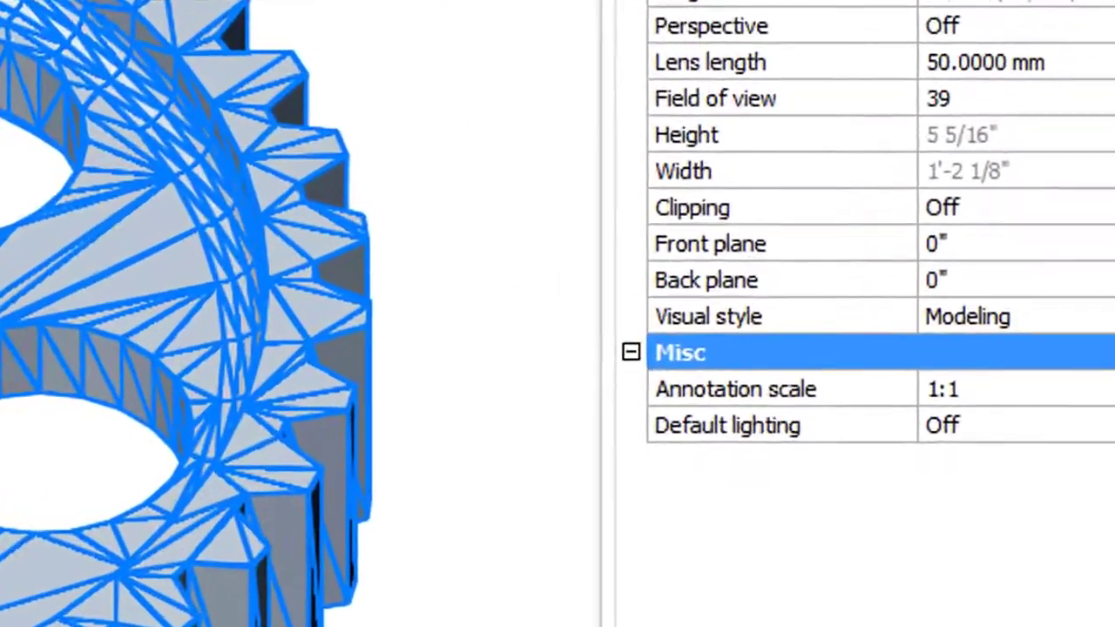
- Select the gear mesh and examine its number of vertices and faces
click(300, 82)
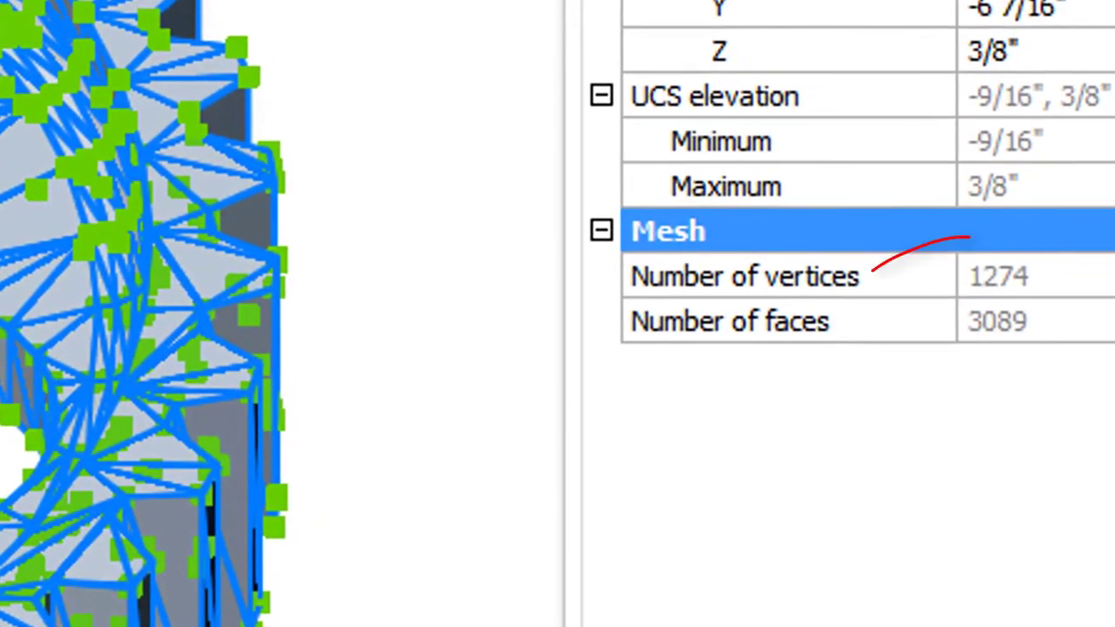
click(1093, 322)
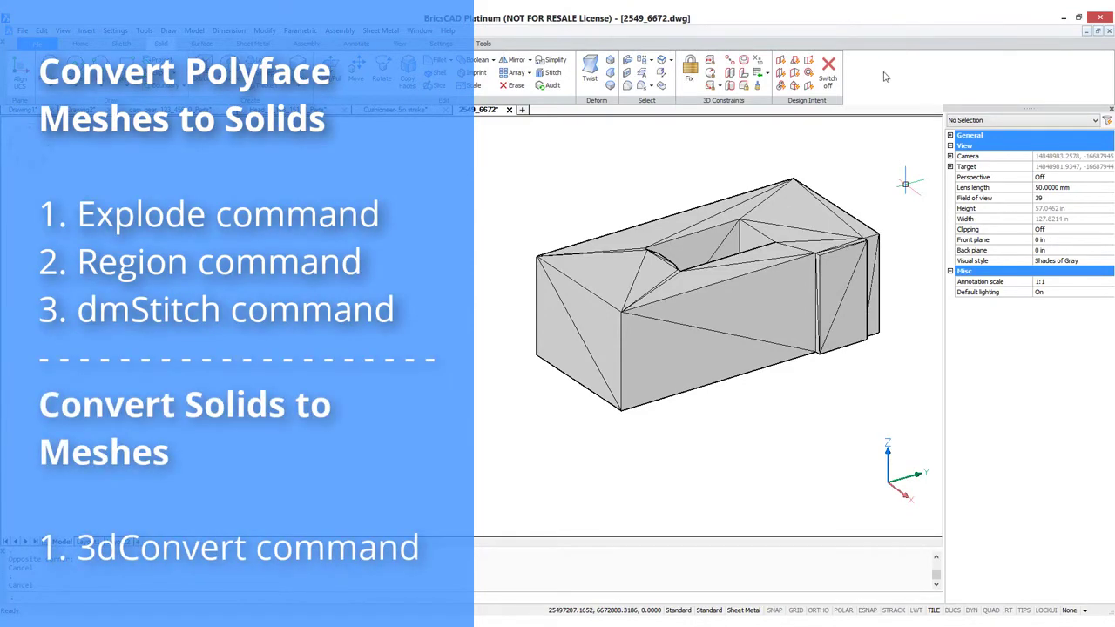
- Explode the box-shaped polyface mesh into 3D faces and check the entity type of one face
click(857, 234)
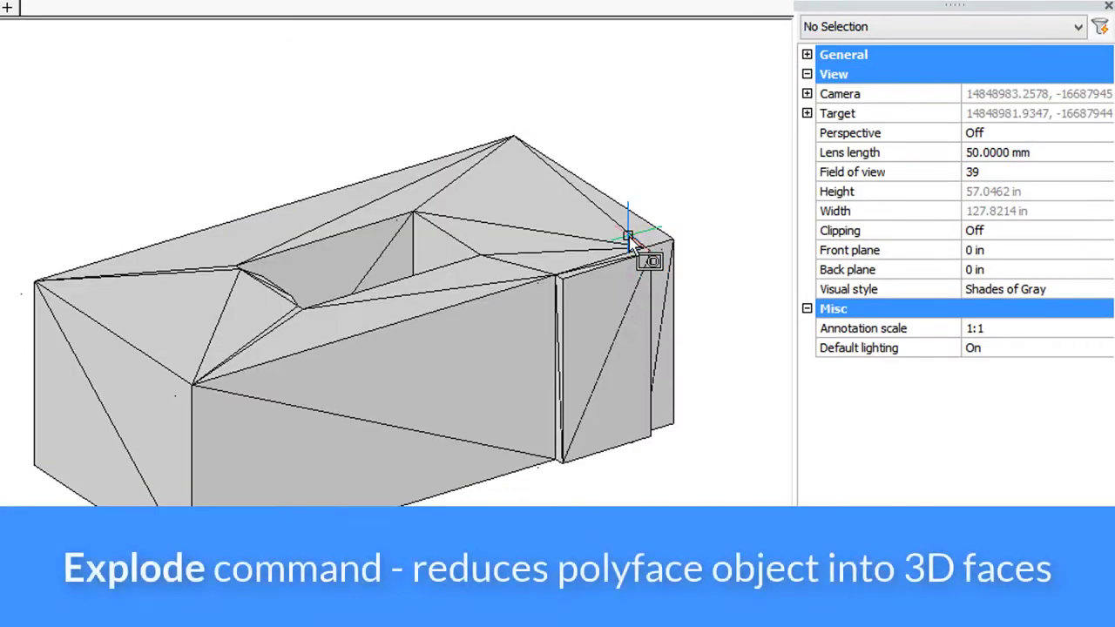
click(629, 244)
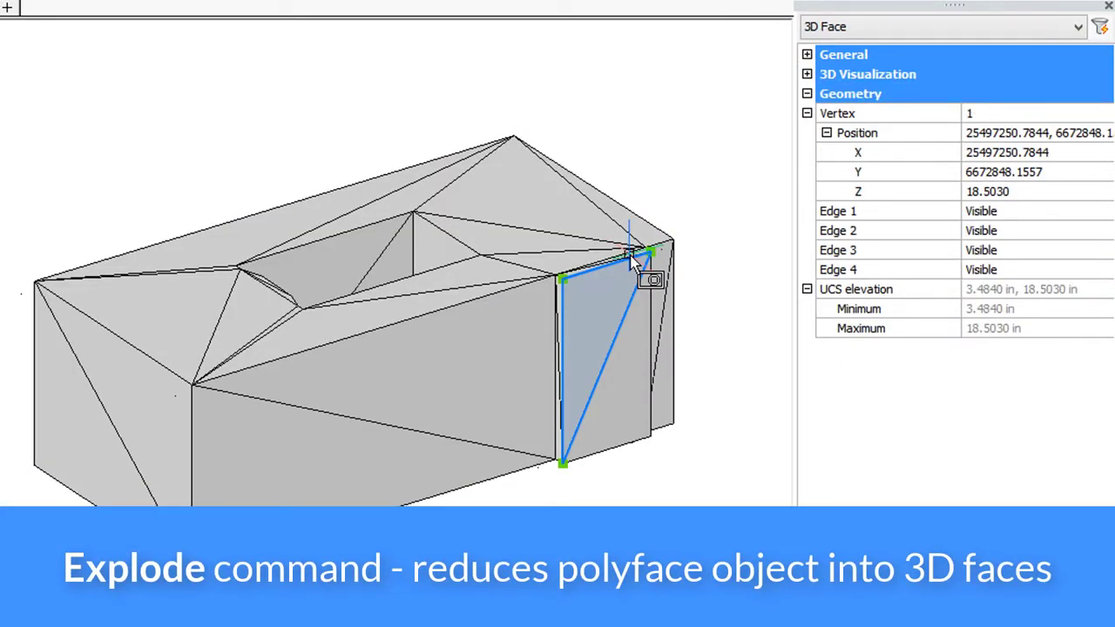
key(Escape)
- Convert all the 3D faces into regions with the Region command and check the entity type of one top face
text(region)
key(Return)
click(709, 65)
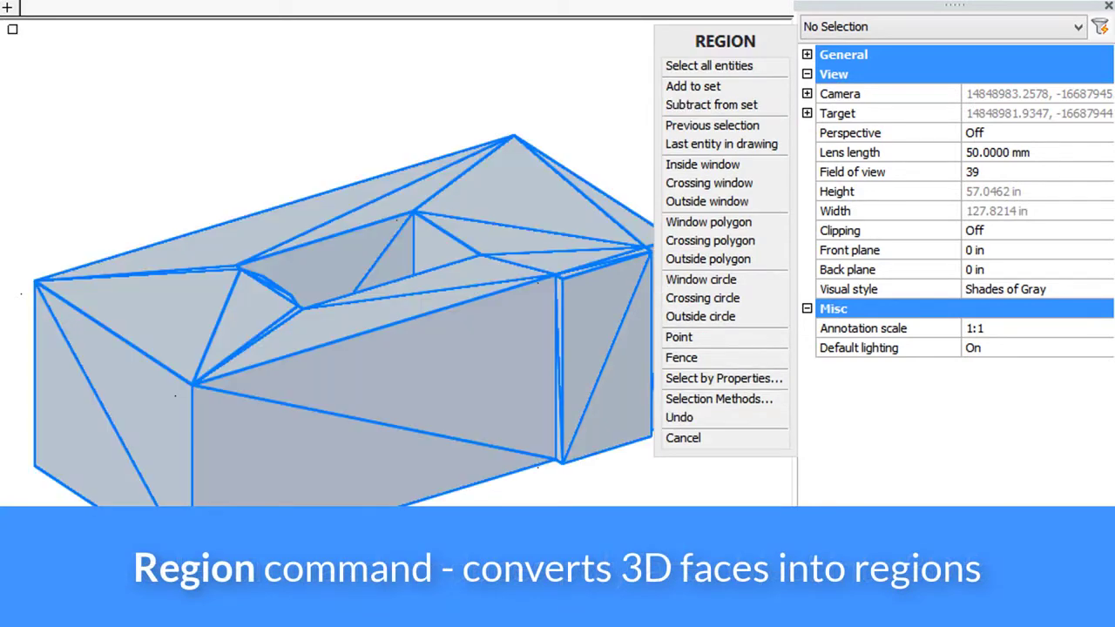
key(Return)
click(543, 250)
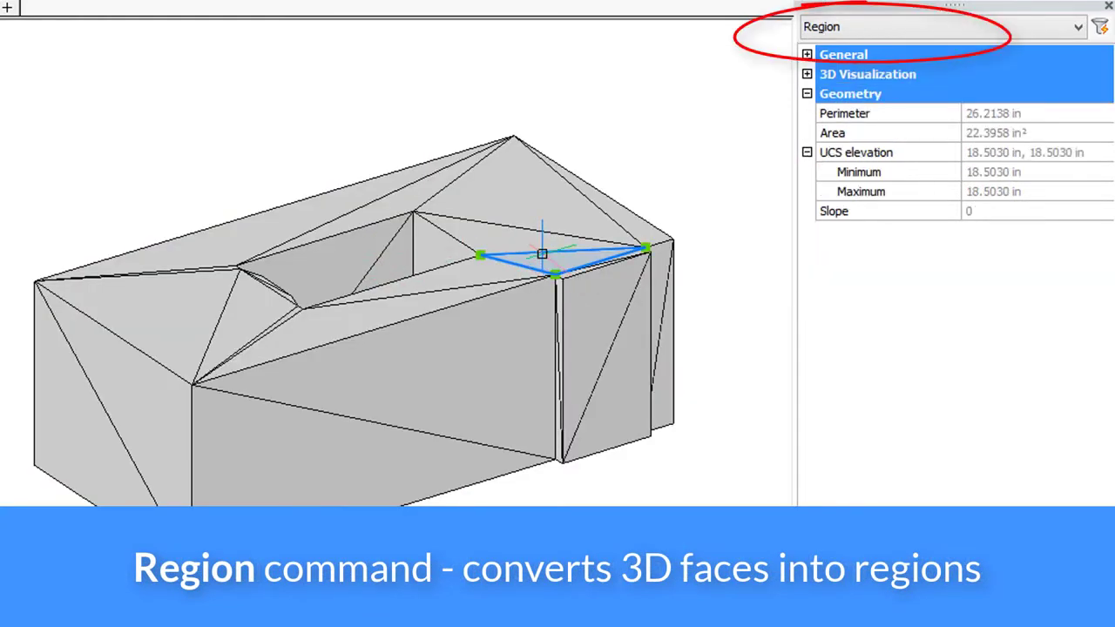
key(Escape)
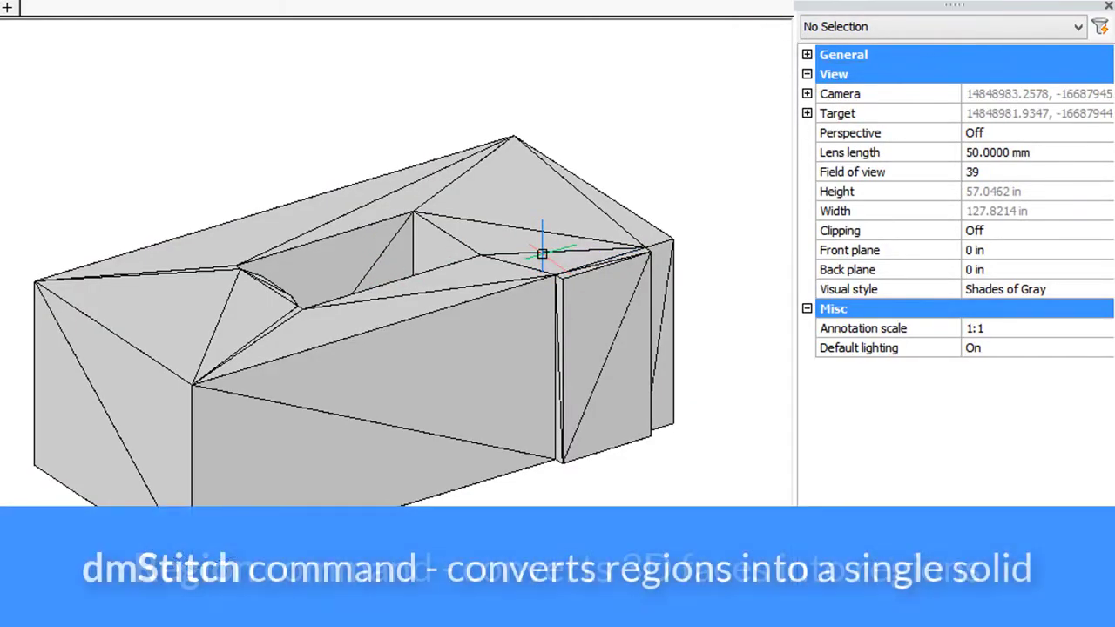
- Stitch the entire model into a single solid with dmStitch and select it to check its entity type
text(dmstitch)
key(Return)
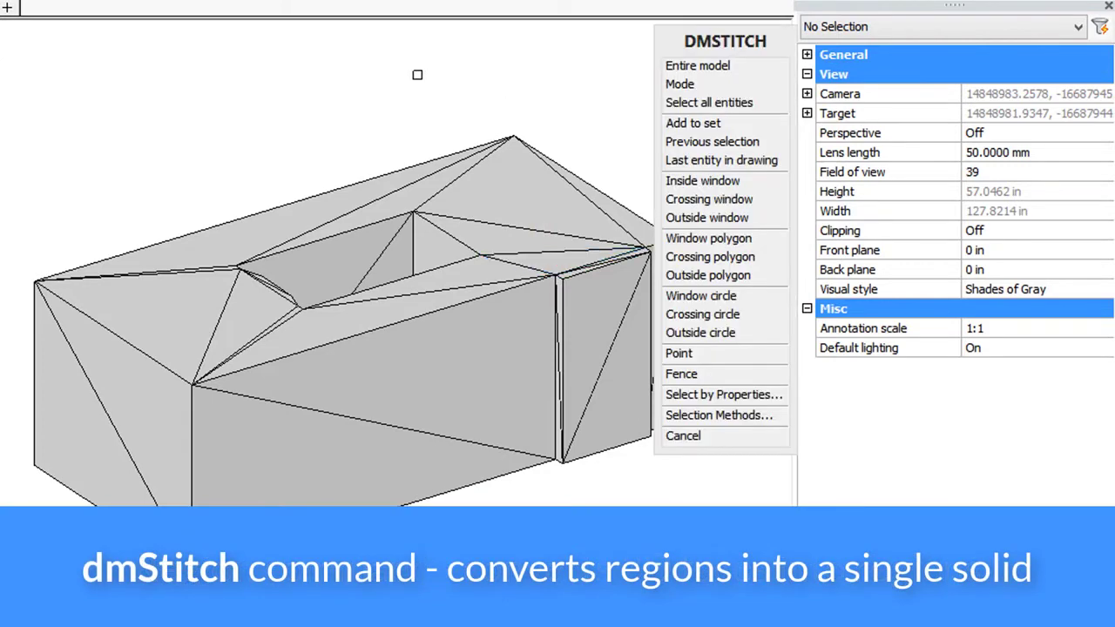
key(e)
key(Return)
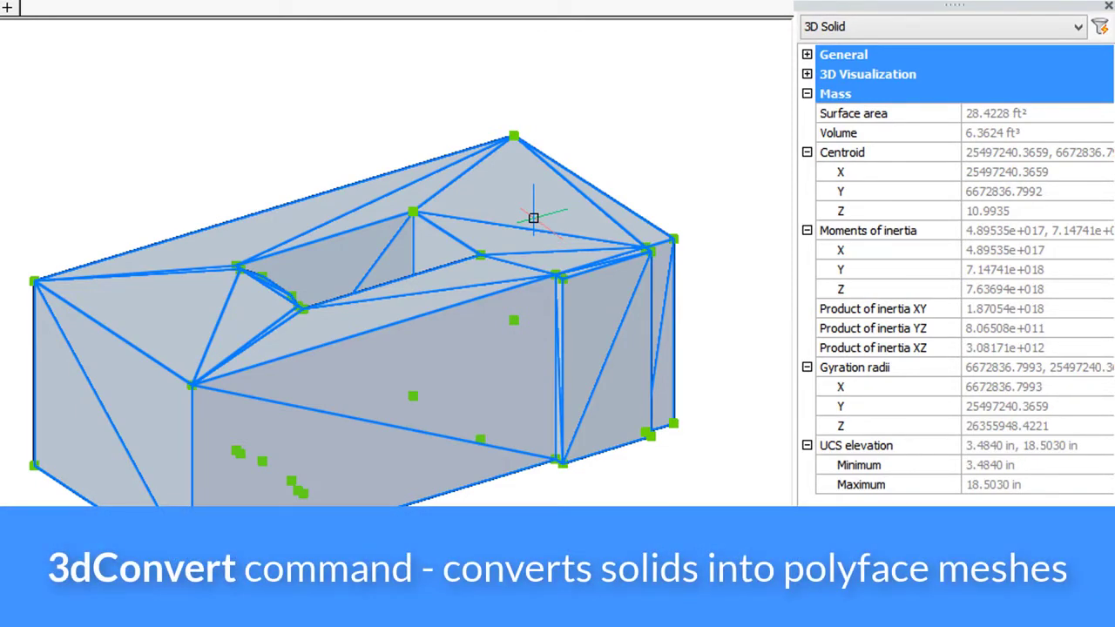
click(533, 222)
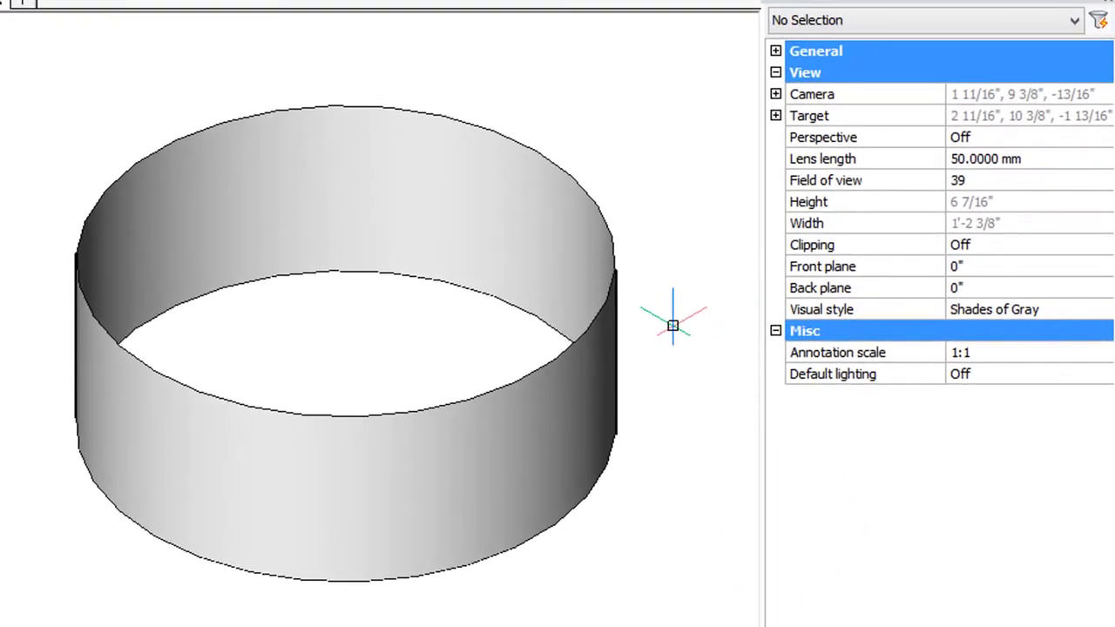
- Draw a circle centred on the open cylinder's upper rim, snapping its radius to the rim edge
text(circle)
key(Return)
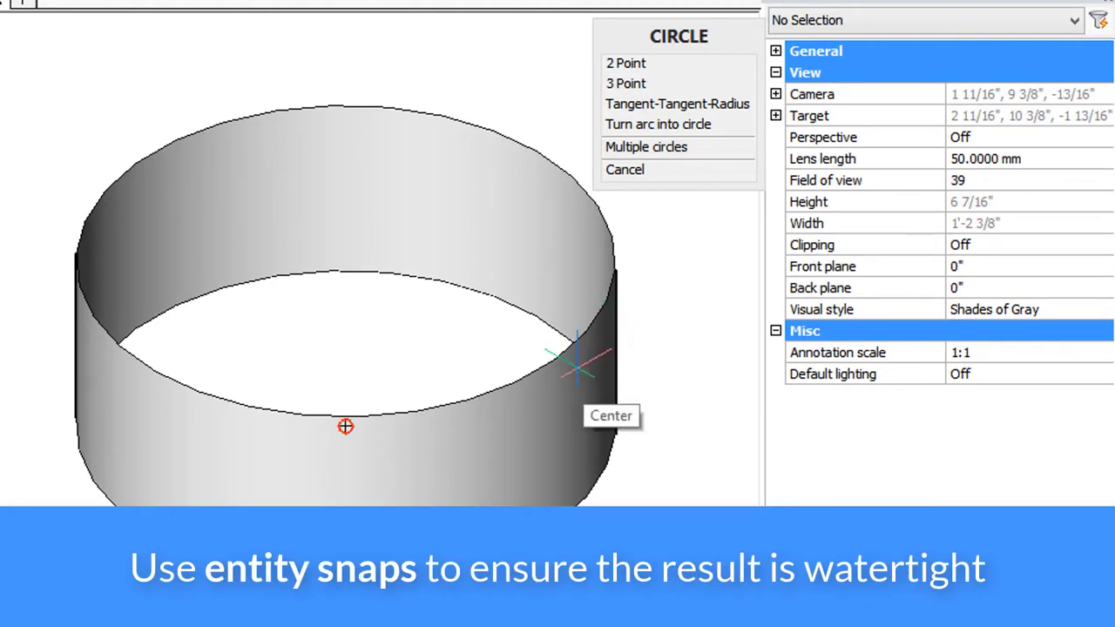
click(346, 260)
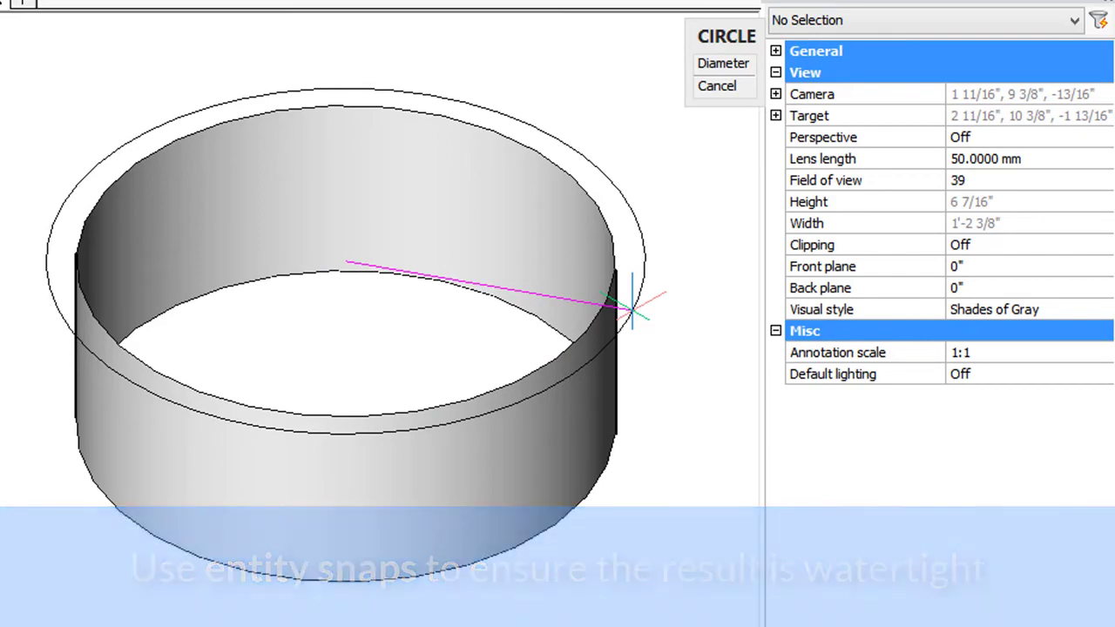
click(540, 157)
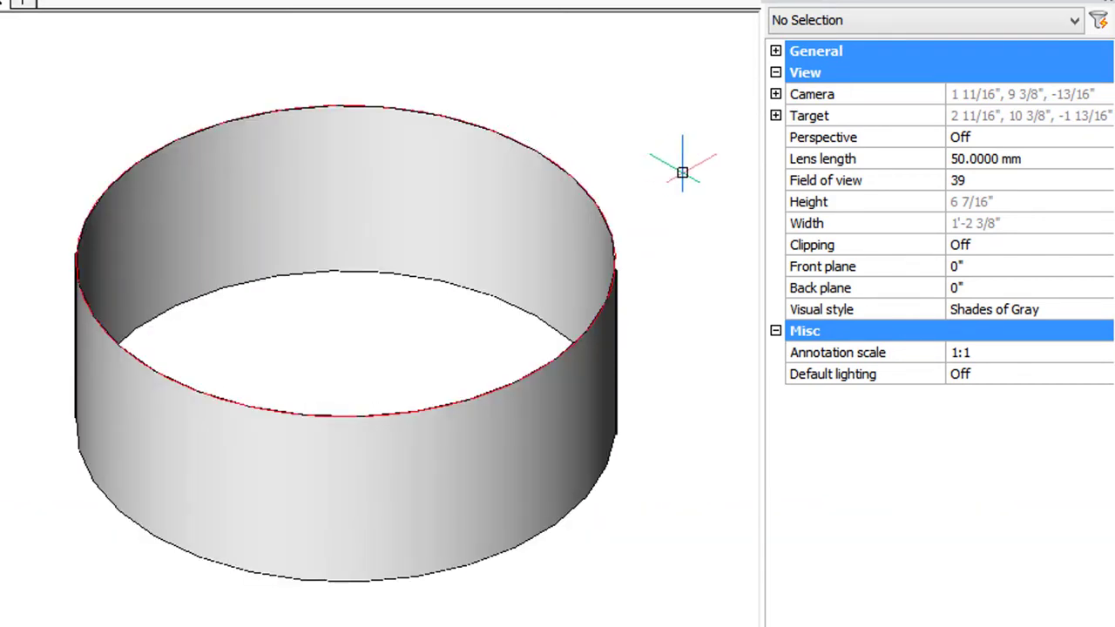
- Convert the circle on the upper rim into a region that caps the cylinder's top
right_click(682, 171)
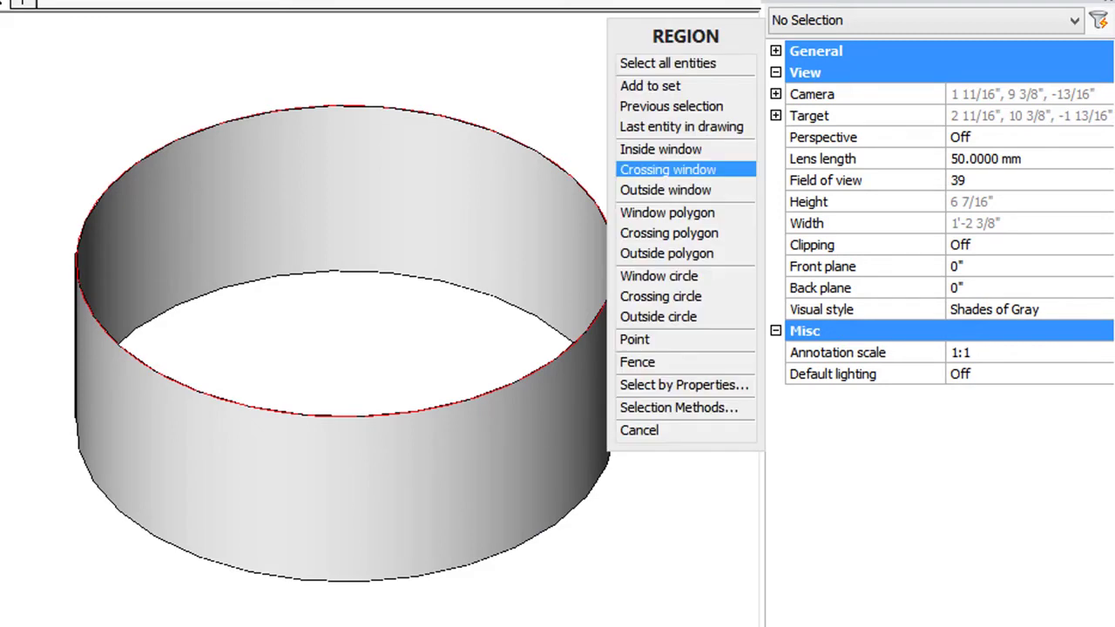
click(682, 169)
key(Return)
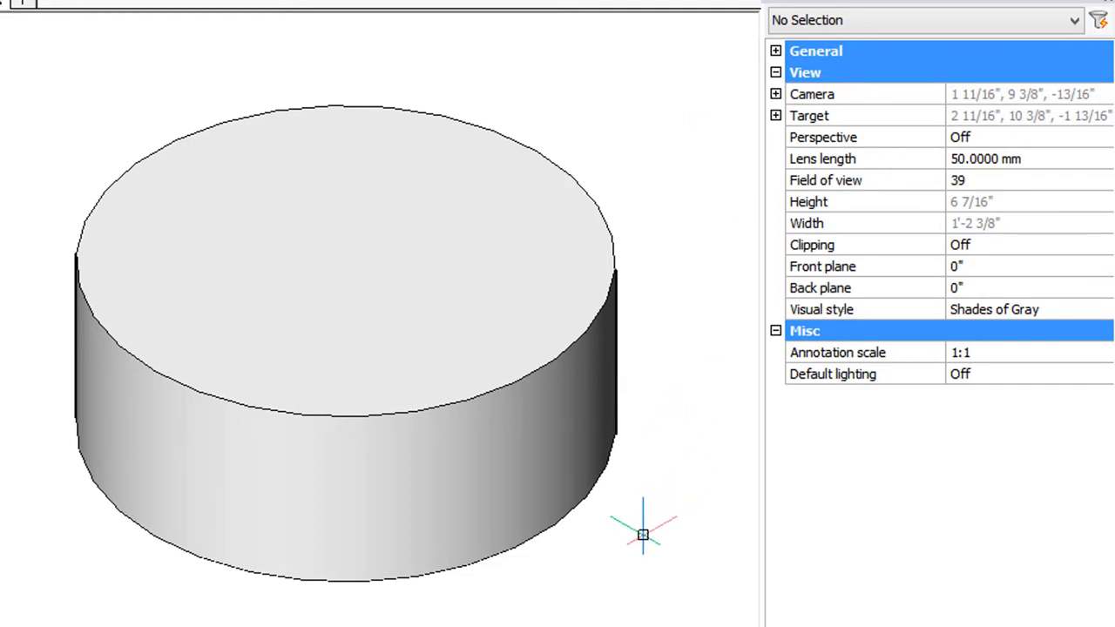
- Copy the top region straight down from the upper rim to the cylinder's lower rim to cap the bottom
mouse_move(642, 534)
shift+middle_down()
mouse_move(630, 398)
mouse_move(629, 522)
shift+middle_up()
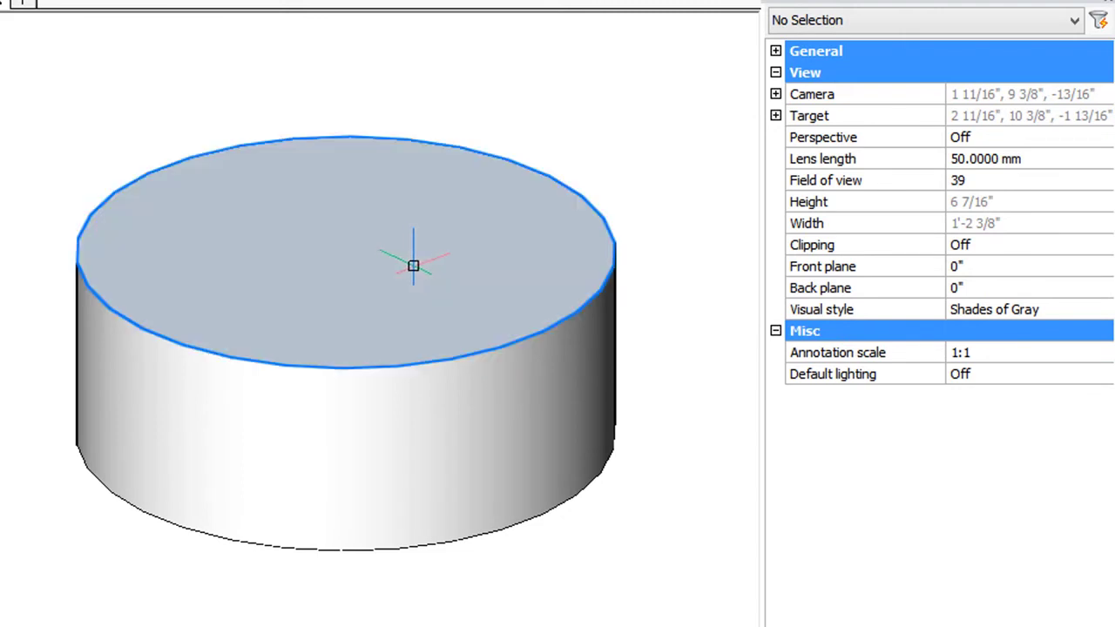
click(410, 266)
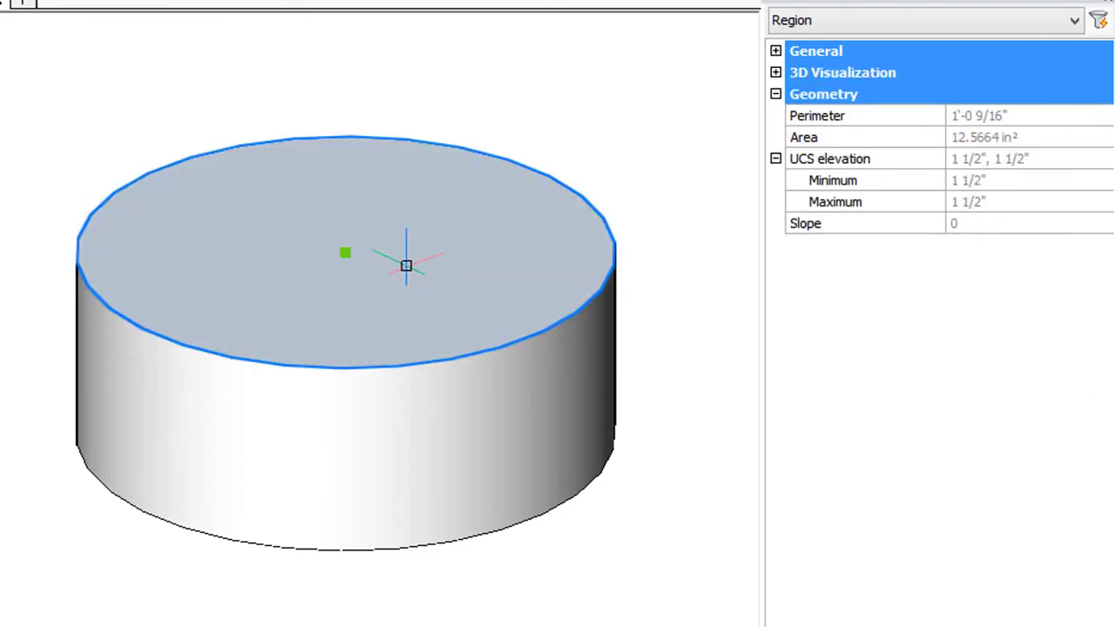
text(co)
key(Return)
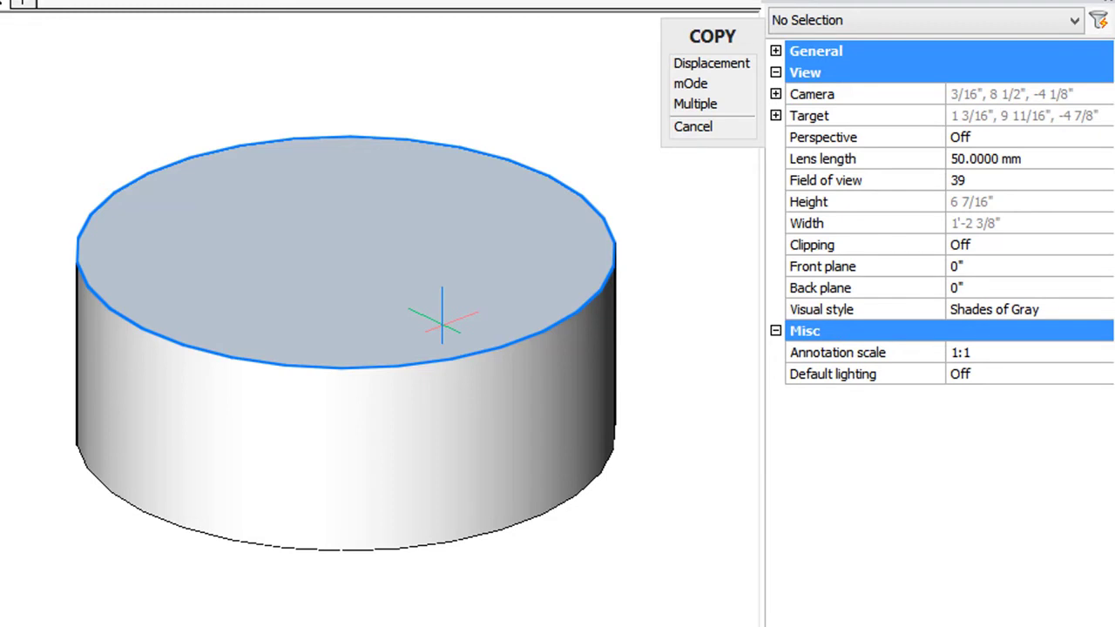
click(522, 333)
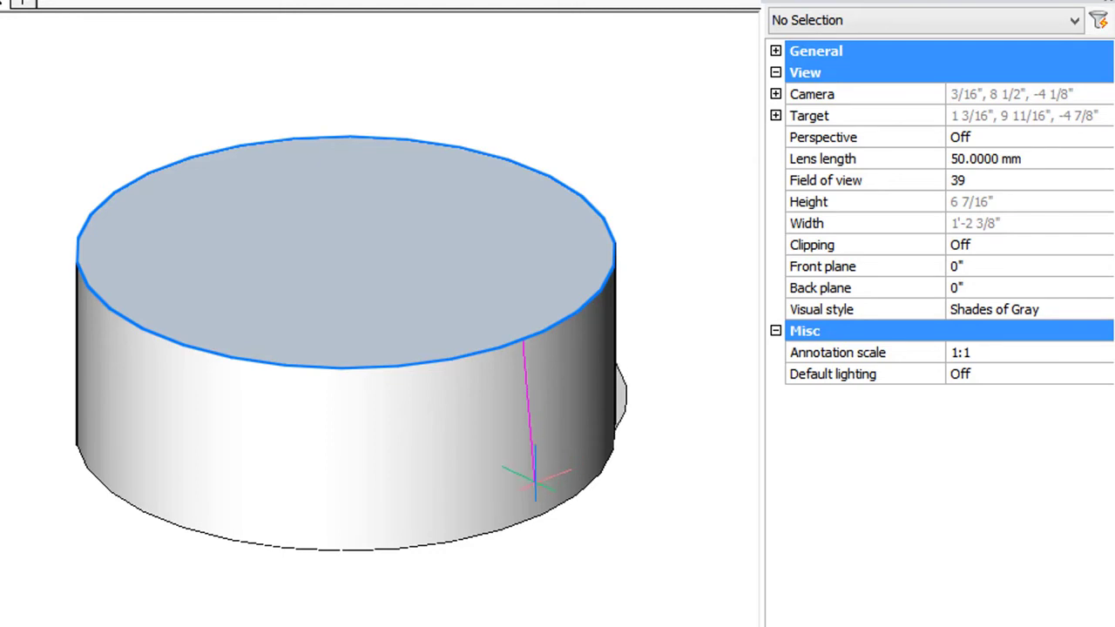
click(518, 521)
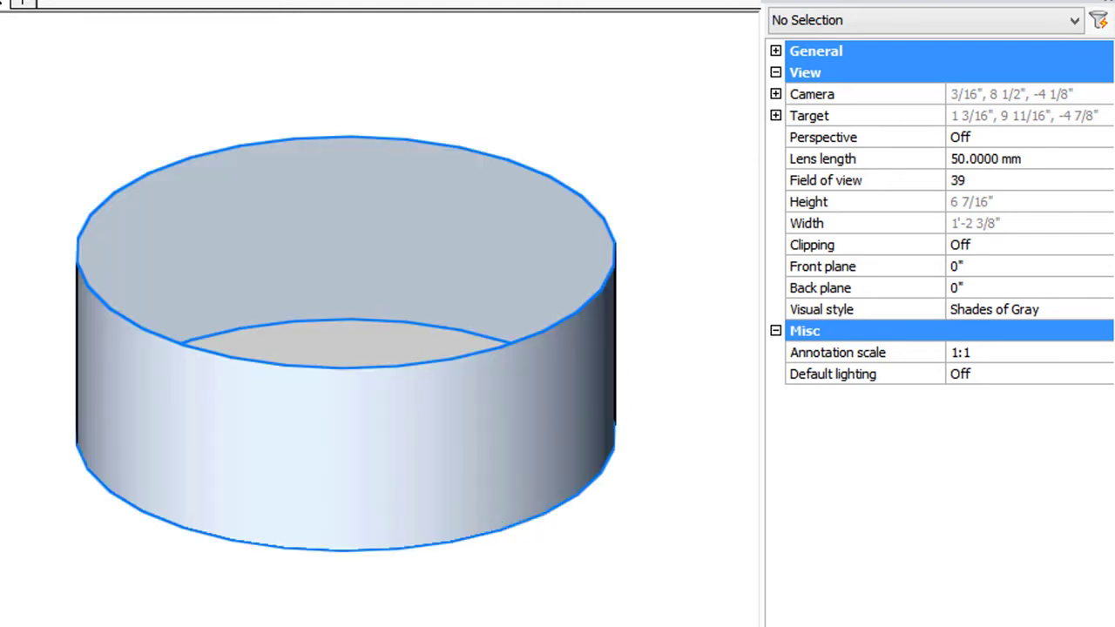
key(Return)
- Select the cylinder's side wall and examine its entity type and watertight property
shift+middle_drag(584, 558, 502, 488)
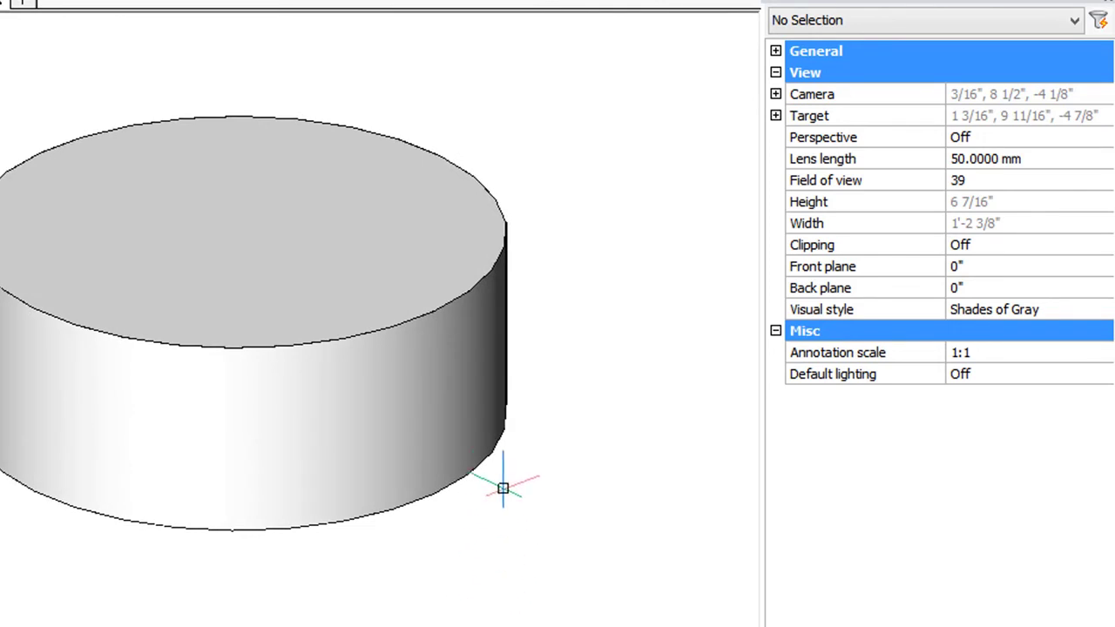
click(460, 361)
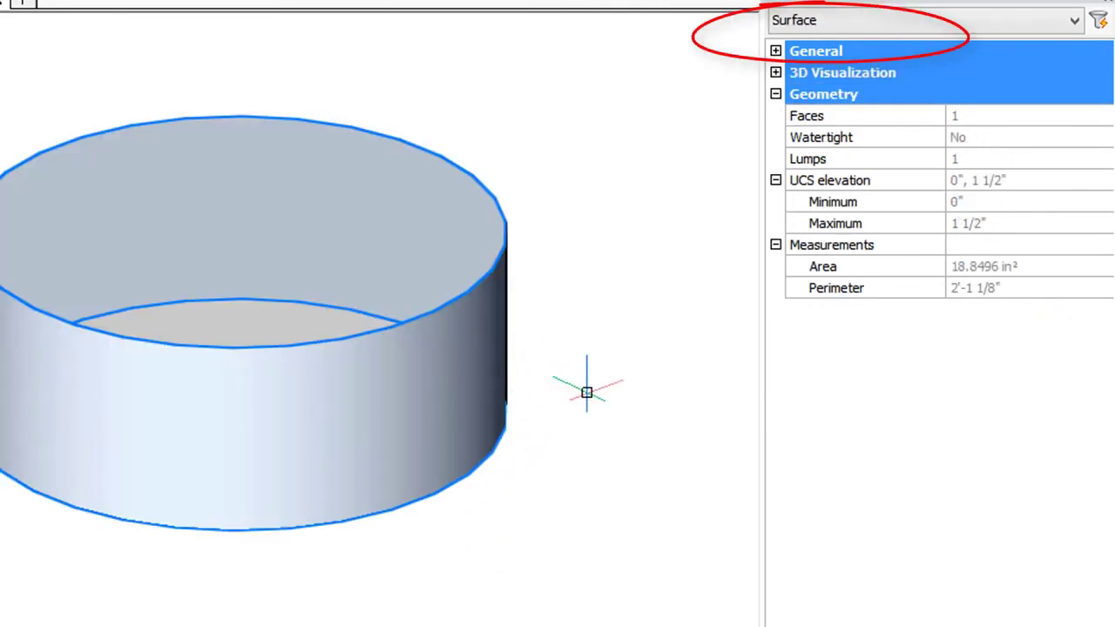
mouse_move(586, 392)
shift+middle_down()
mouse_move(585, 229)
mouse_move(574, 391)
shift+middle_up()
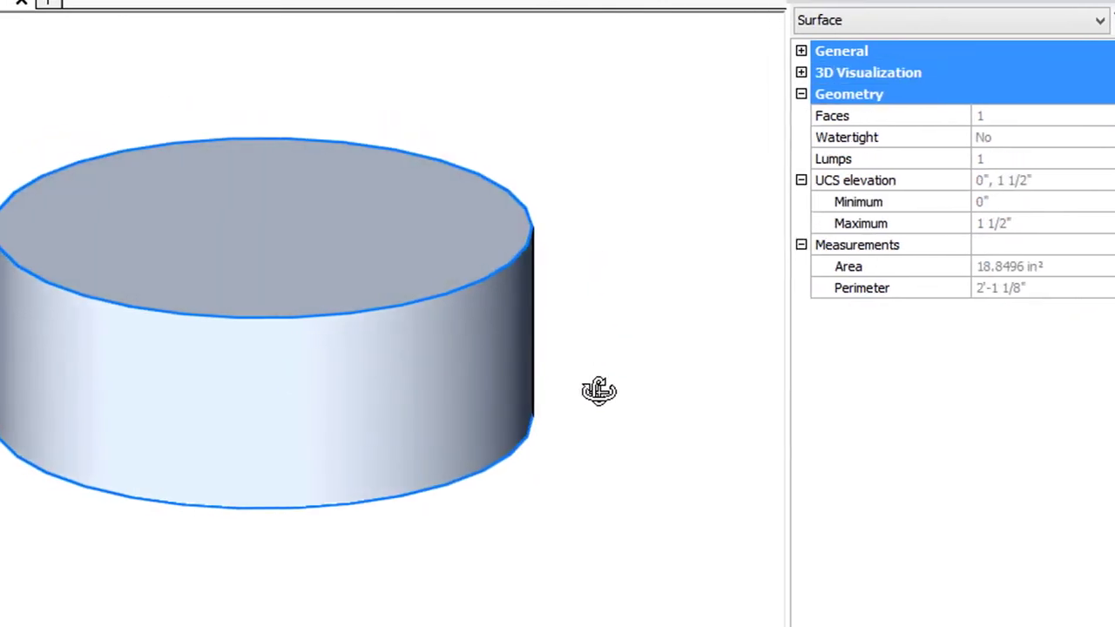
key(Escape)
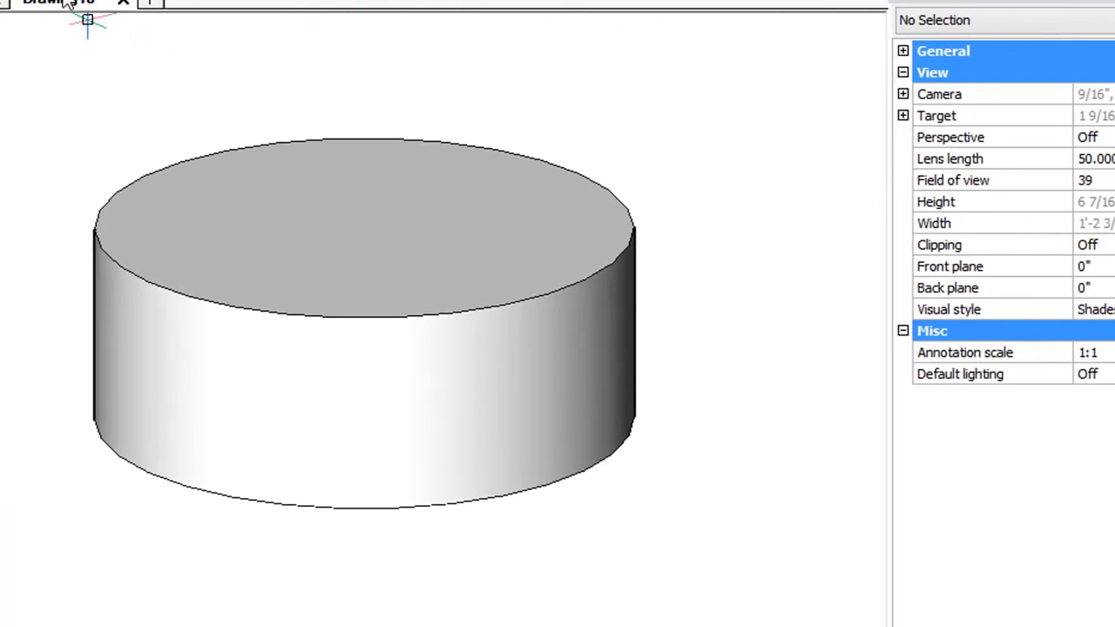
- Stitch the side surface and the two cap regions into one solid with dmStitch
key(Return)
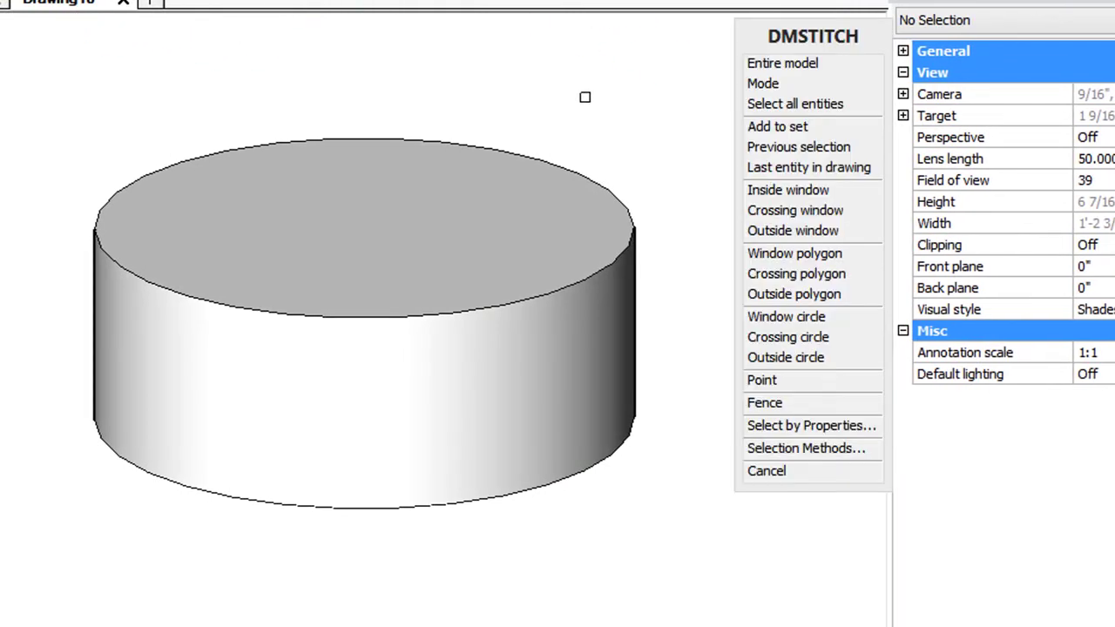
click(621, 236)
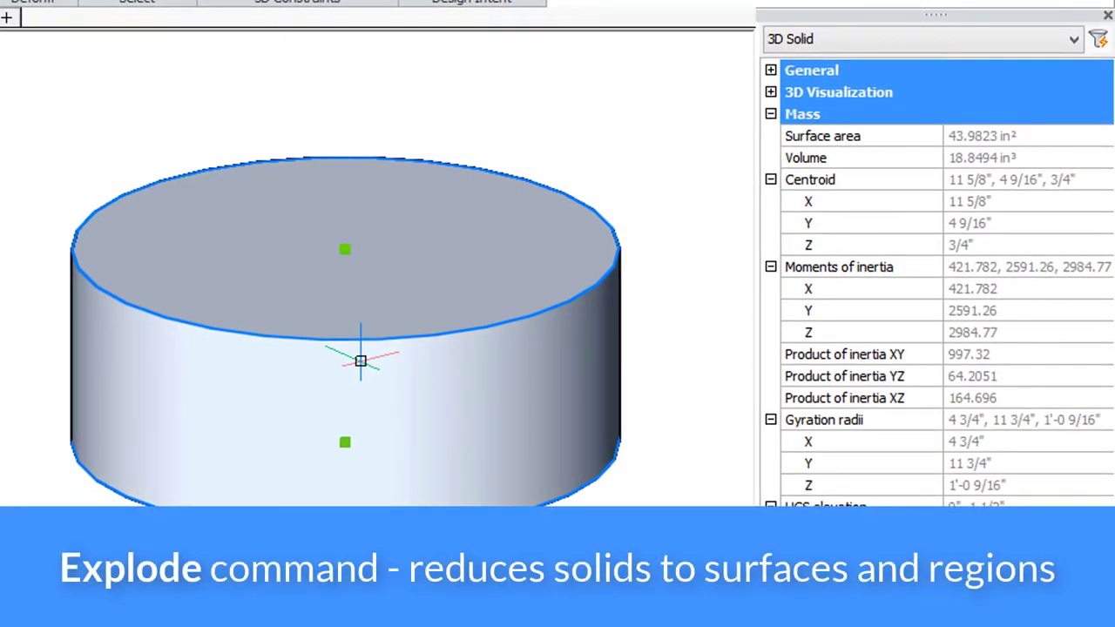
- Explode the cylinder solid and check the entity types of its side wall and top cap
click(365, 371)
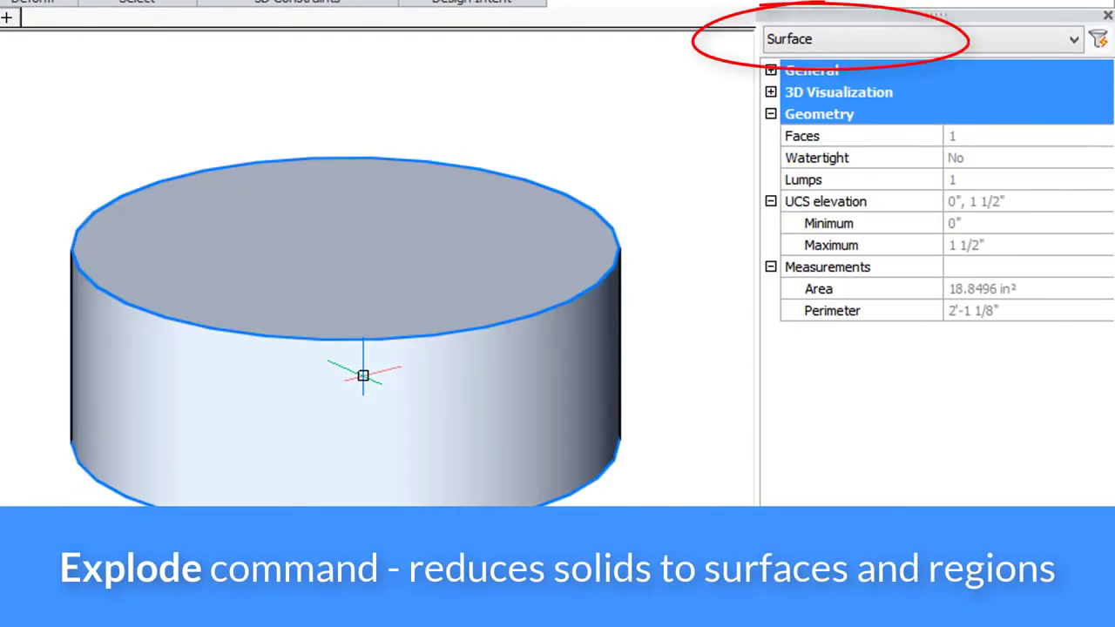
key(Escape)
click(373, 315)
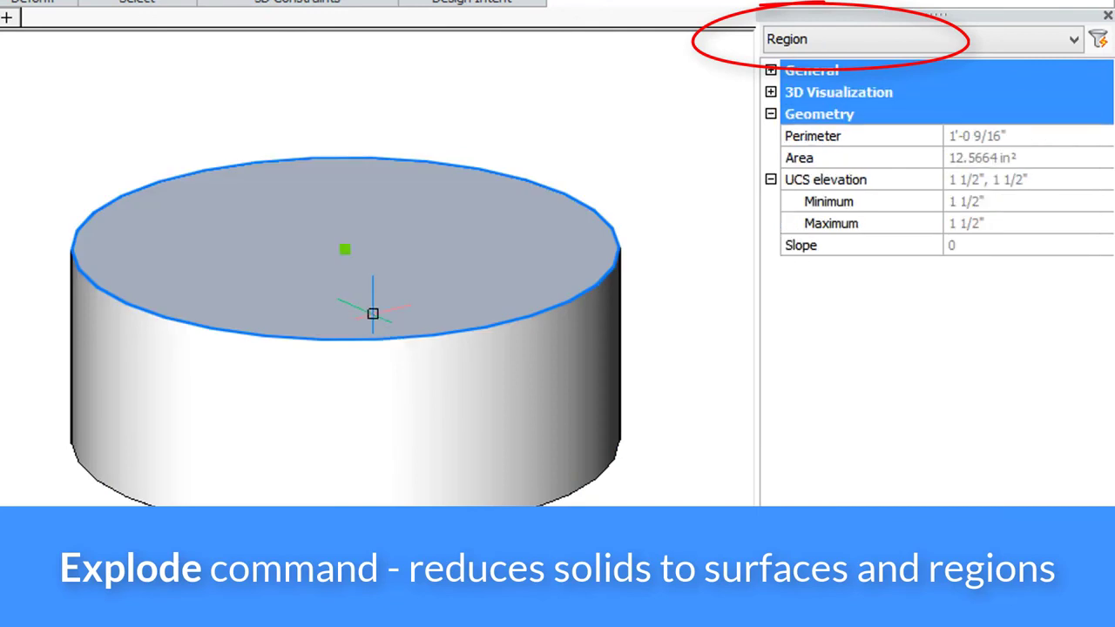
- Grab the top region by its centre grip to start moving it
click(345, 249)
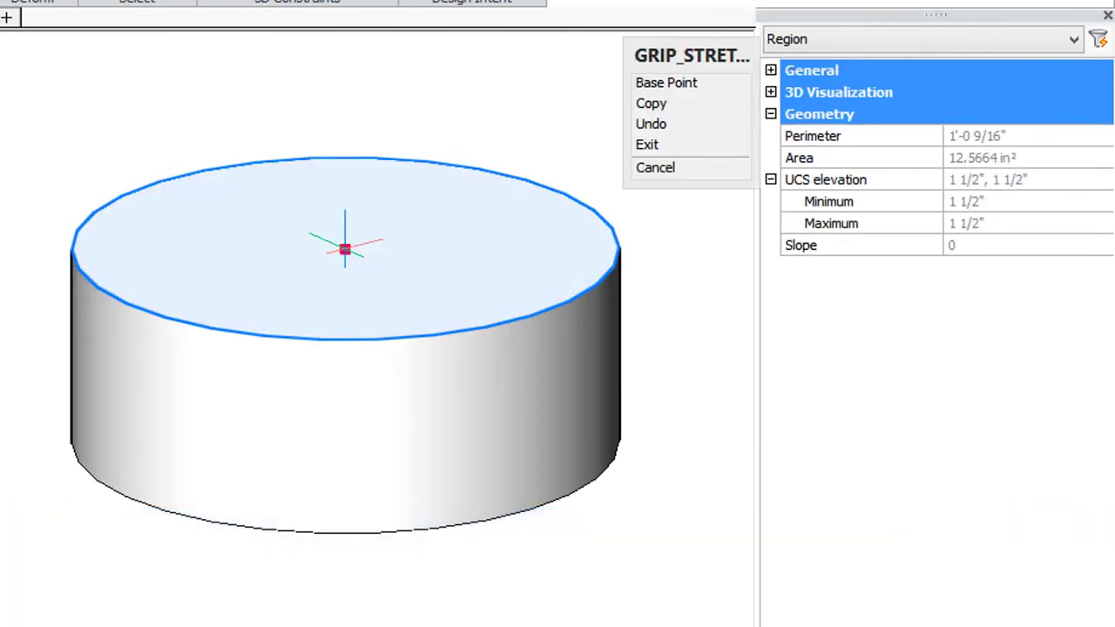